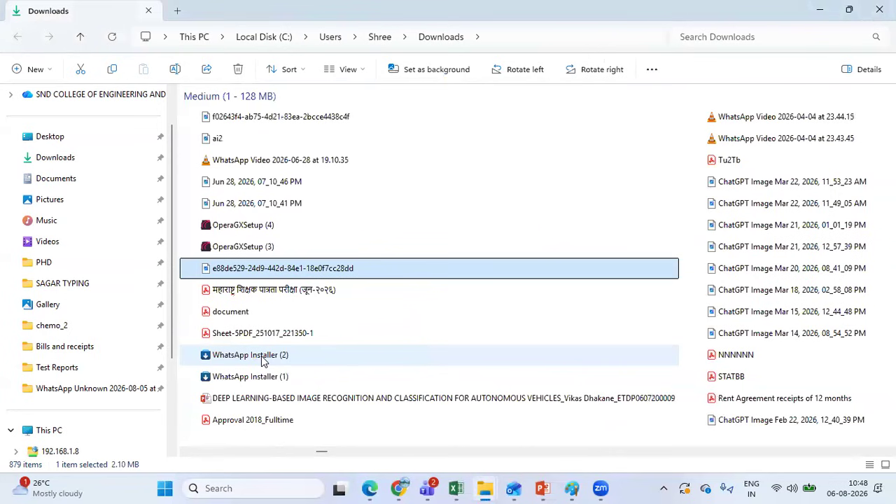
Find the Employee_Dataset_100_Rows Excel workbook in the Downloads folder and open it in Excel.
key(e)
key(e)
key(e)
key(e)
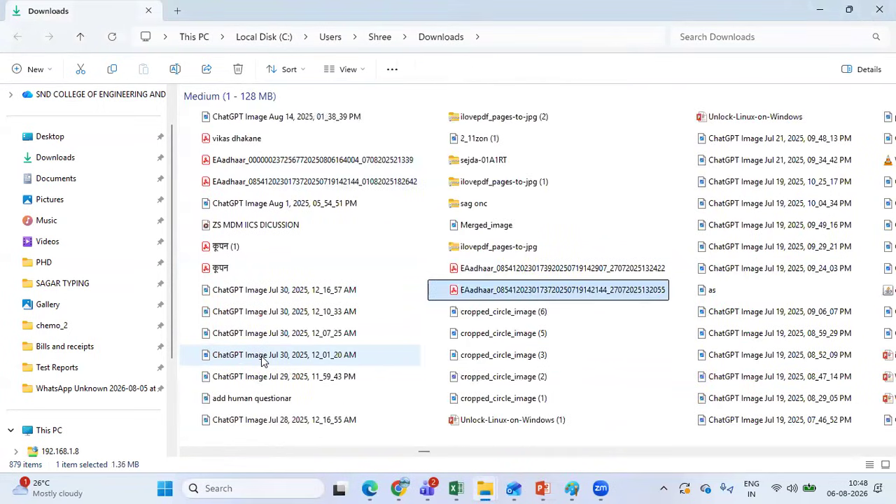
key(e)
key(e)
key(e)
key(e)
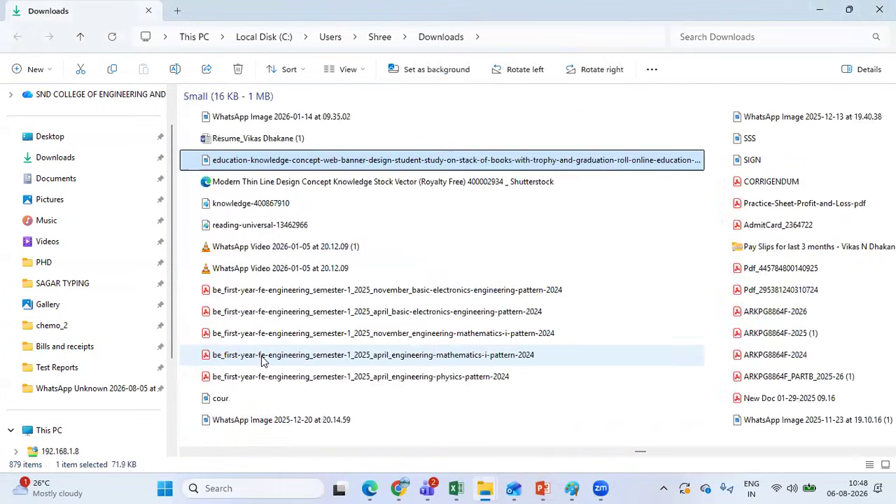
key(e)
key(e)
key(e)
key(e)
key(e)
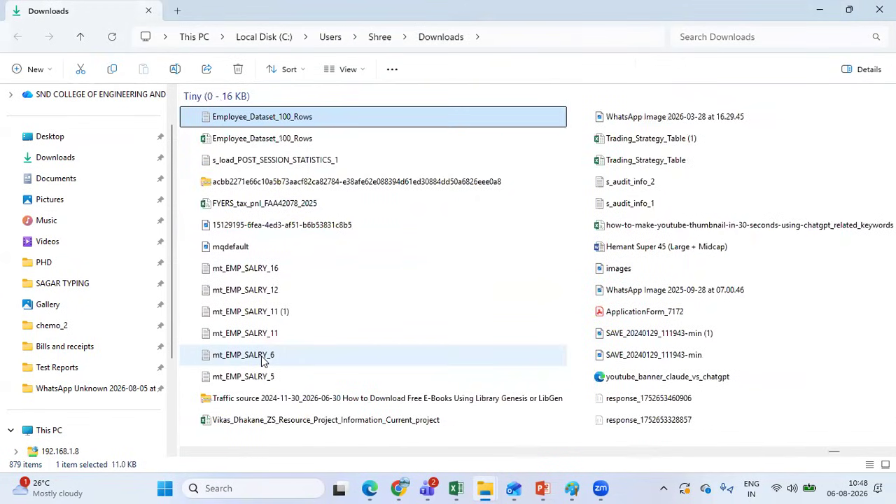
click(264, 140)
double_click(263, 140)
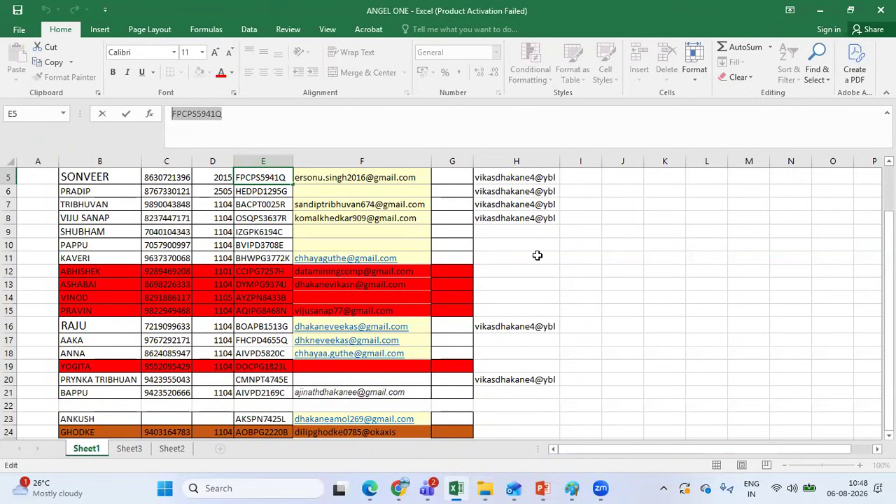
click(537, 256)
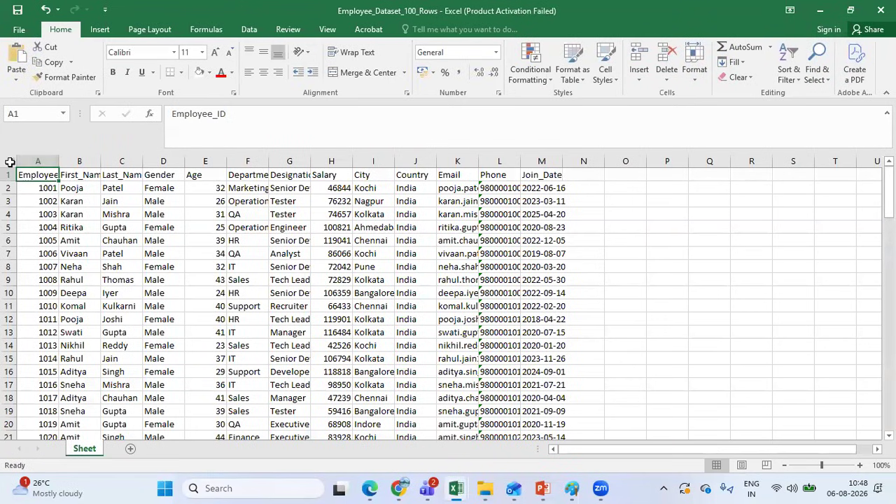
Auto-fit the width of all columns in the employee sheet and select the Employee_ID column.
click(10, 161)
double_click(60, 163)
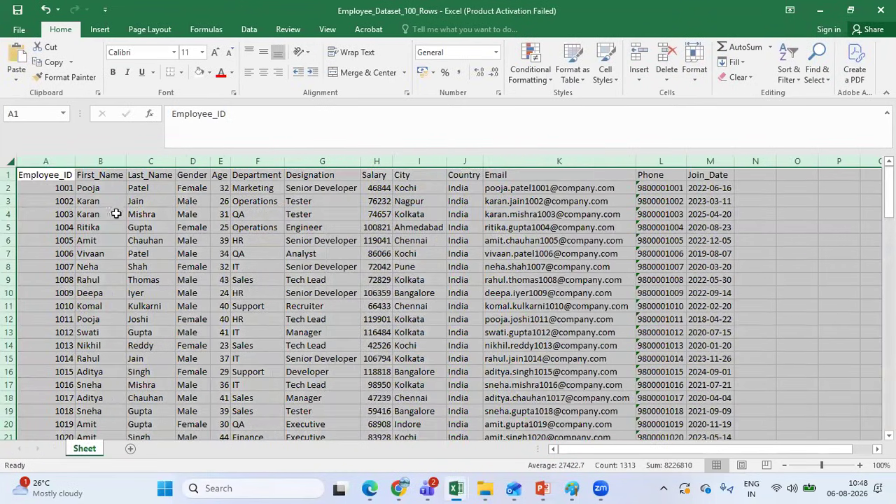
click(51, 162)
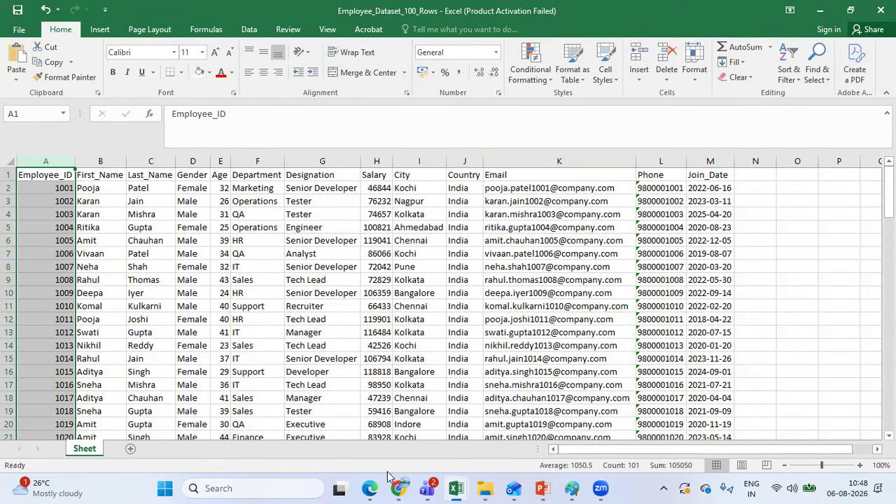
Switch to the Edge browser, bring up the Julius AI chat page and place the cursor in its prompt box.
click(371, 487)
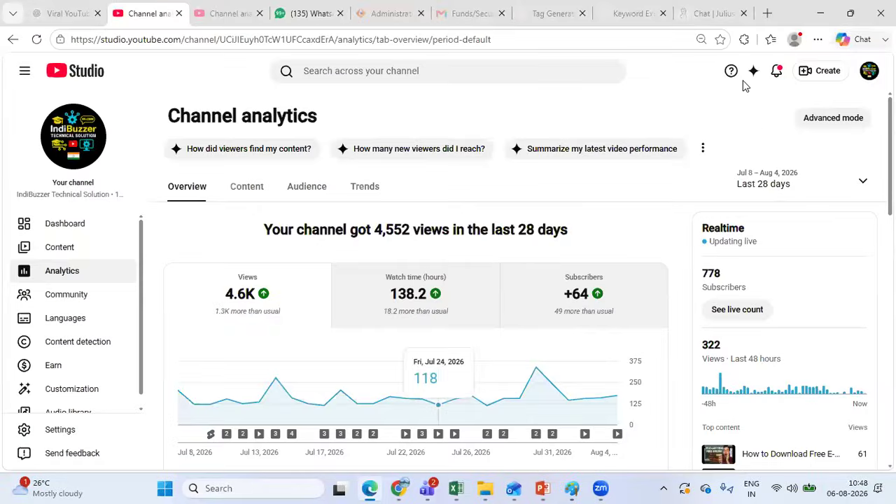
click(711, 18)
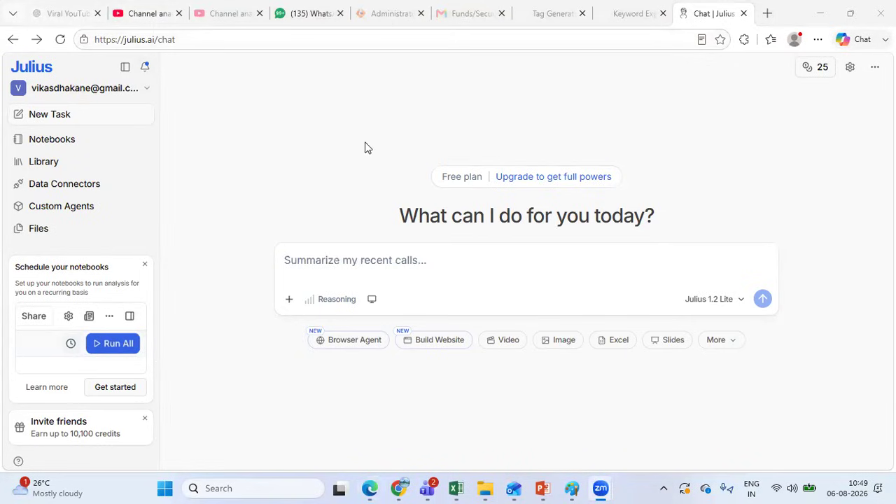
click(823, 68)
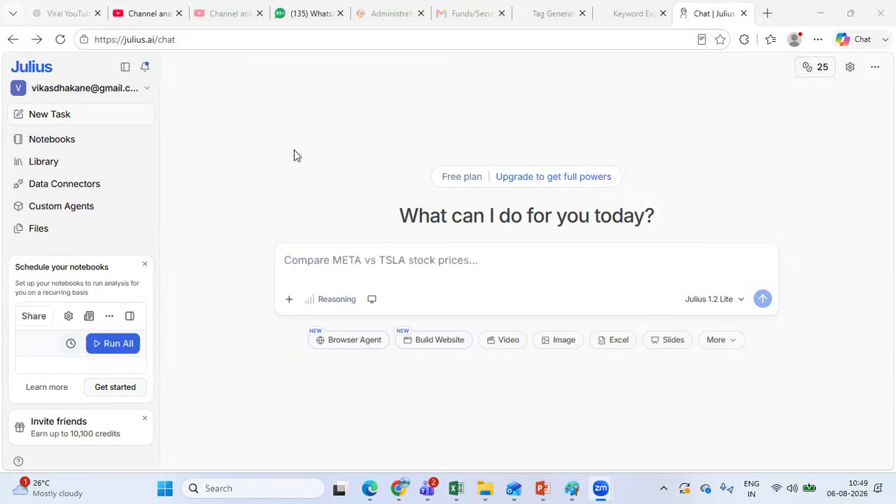
click(329, 252)
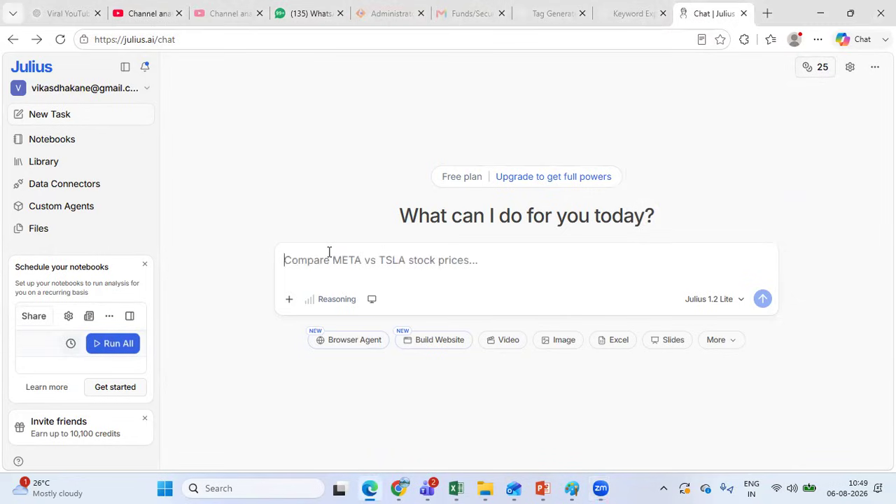
Start uploading a file from the computer to the chat and browse to the Downloads folder.
click(284, 305)
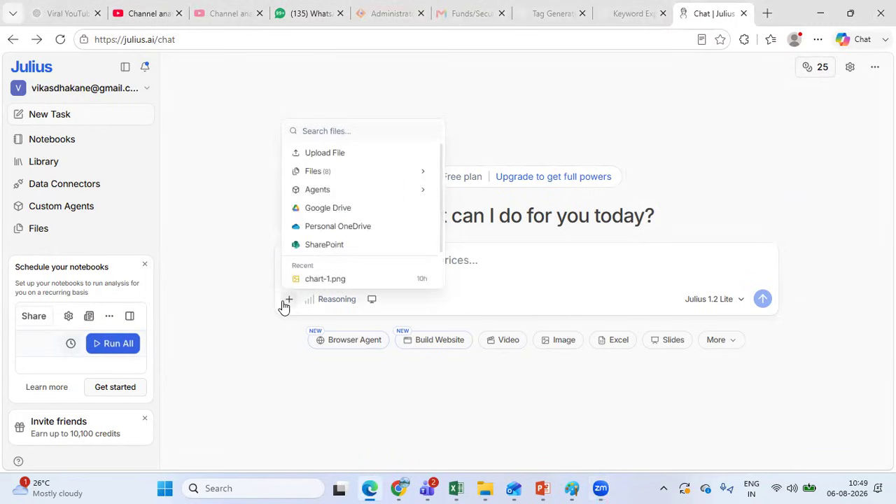
click(340, 154)
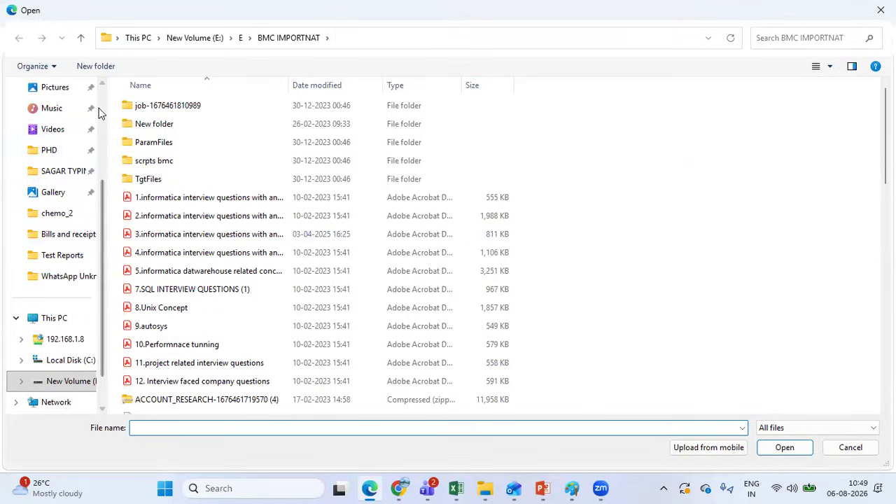
scroll(100, 112, up, 3)
click(51, 196)
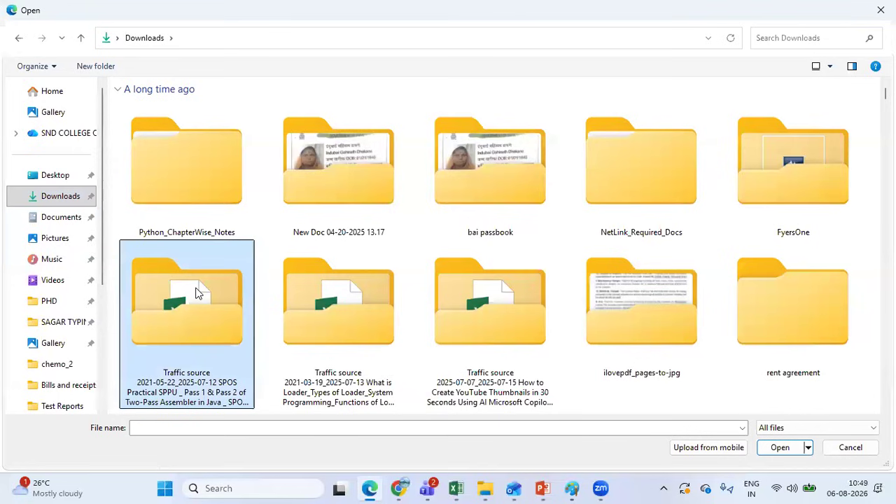
Find the Employee_Dataset_100_Rows Excel workbook in Downloads and attach it to the prompt.
key(e)
key(e)
key(e)
key(e)
key(e)
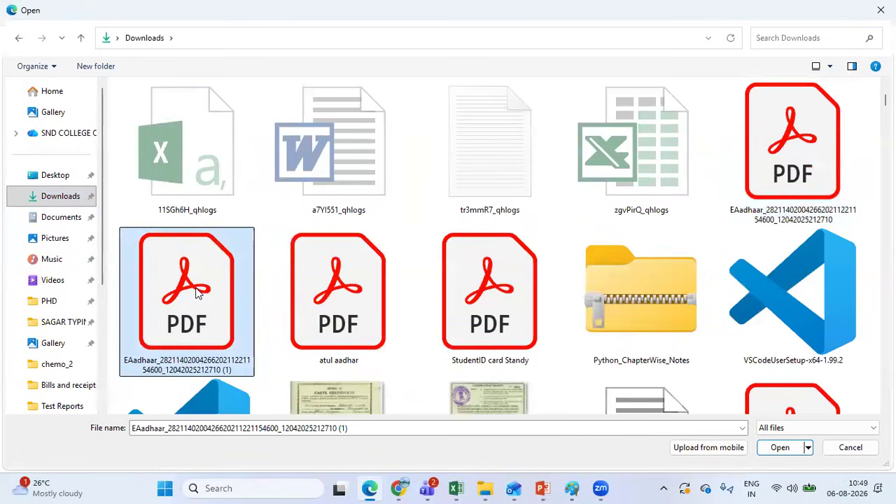
key(r)
key(r)
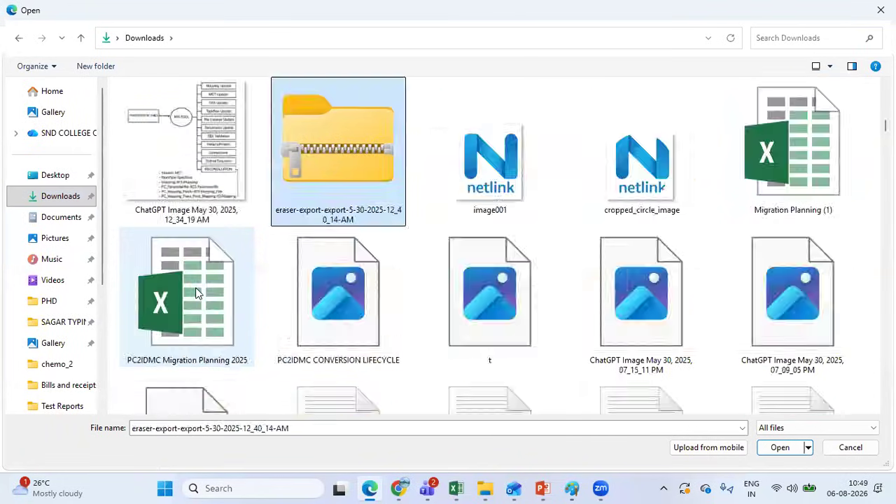
key(e)
key(e)
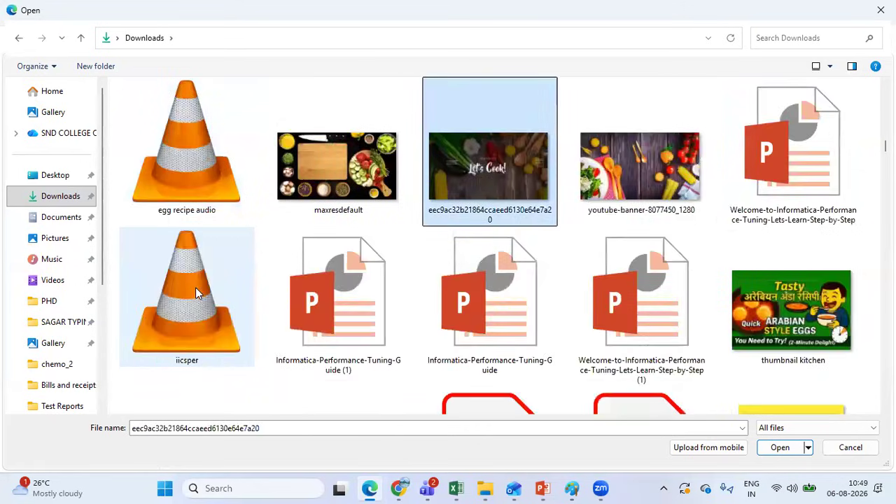
key(e)
key(e)
key(e)
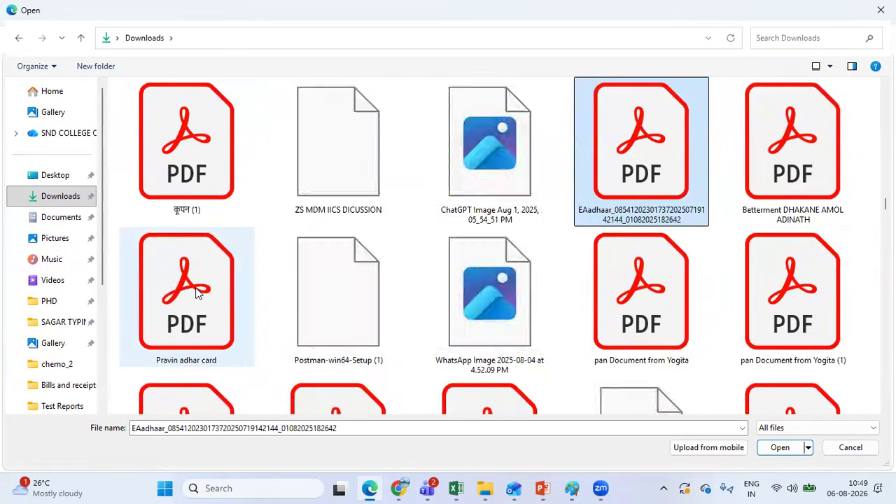
key(e)
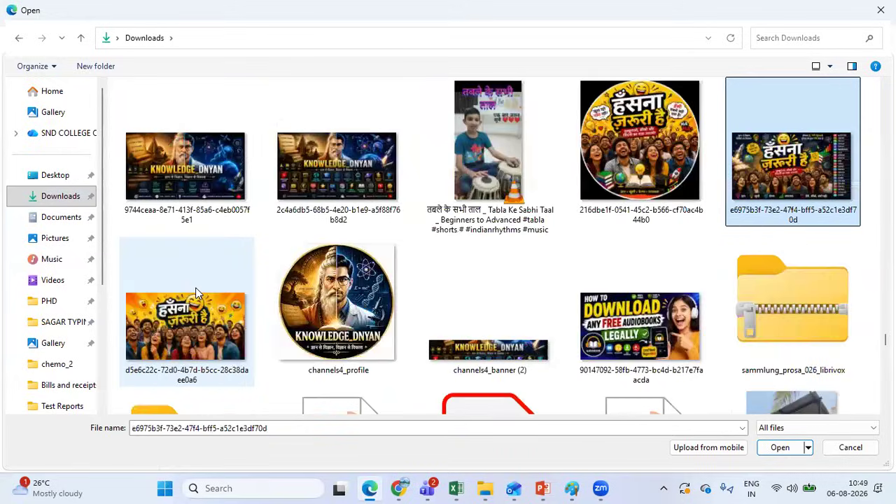
key(e)
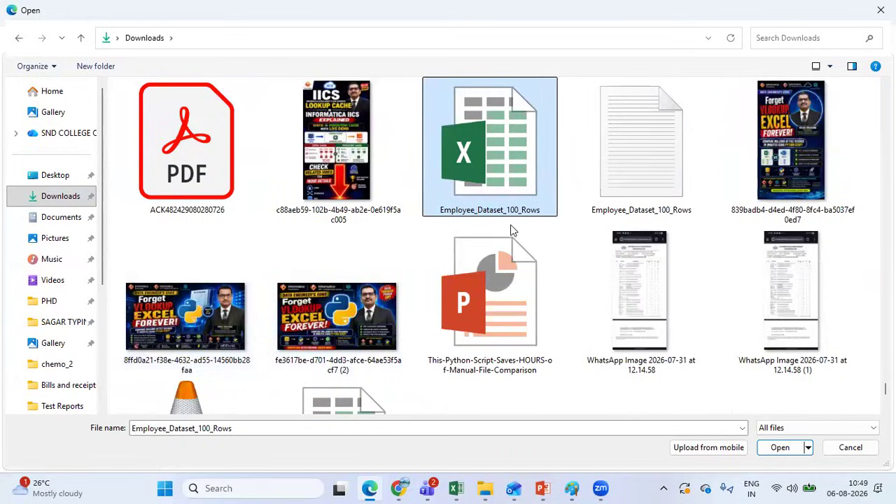
double_click(508, 196)
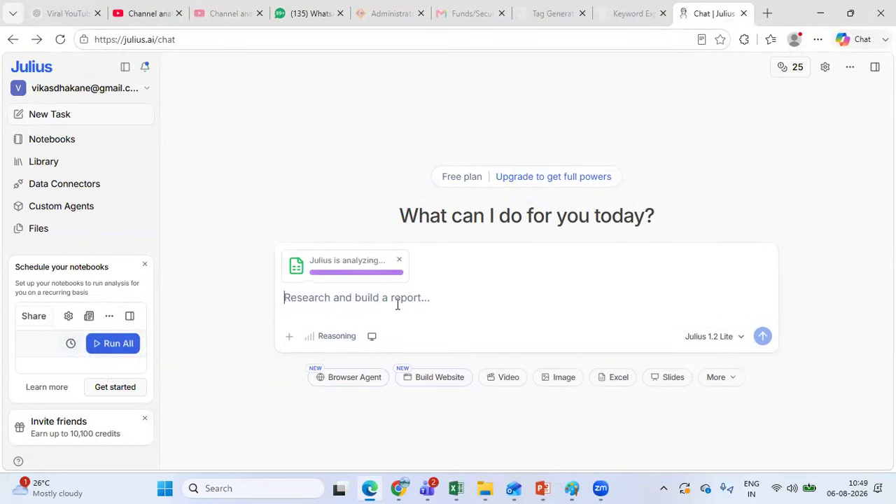
Enter the prompt "give me analysis of this excel sheet" and send it with the attached workbook.
text(give )
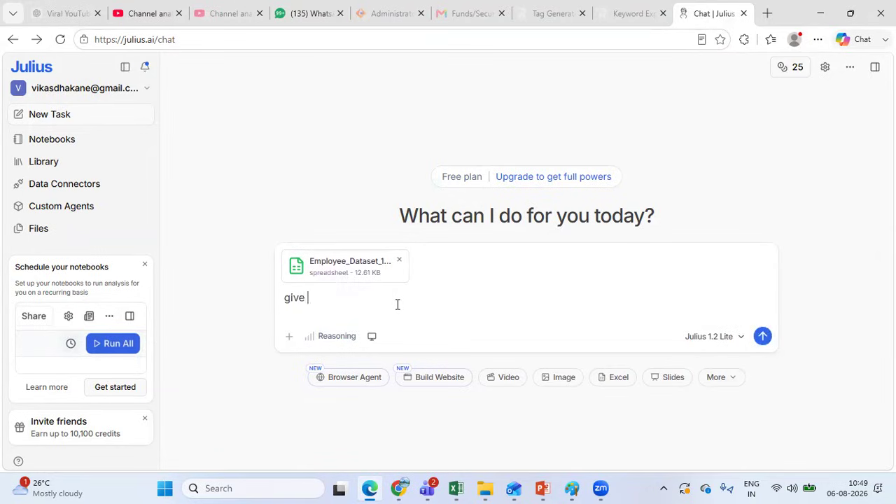
text(me analysis of t)
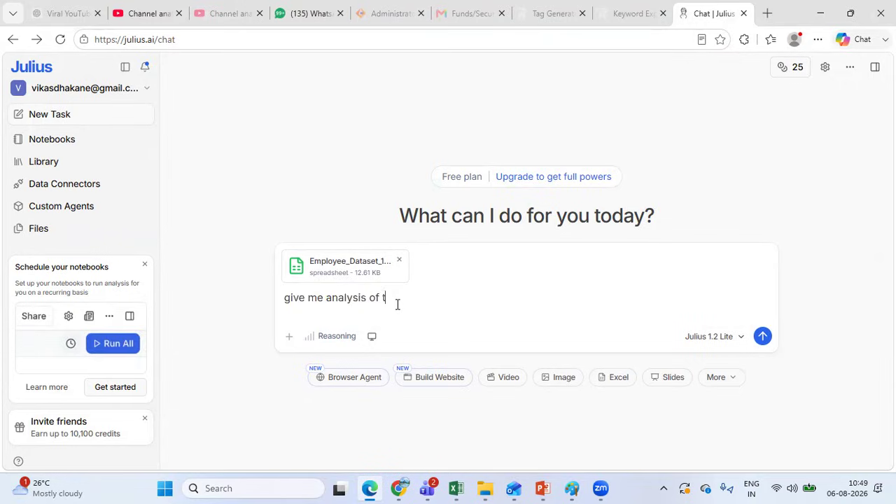
text(his excel s)
text(eet)
key(BackSpace)
key(BackSpace)
text(hh)
key(BackSpace)
text(eet)
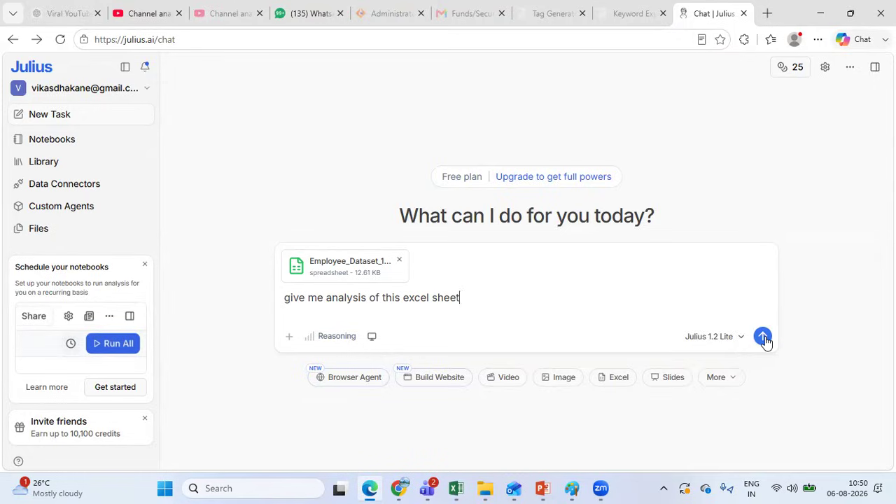
click(763, 336)
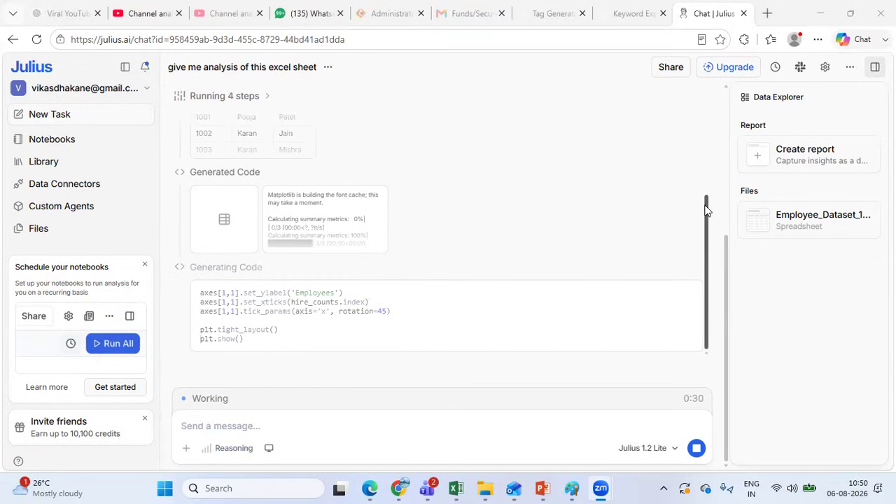
Review the generated analysis, covering the executive summary, the overall workforce profile with its age and tenure ranges, and the department analysis.
scroll(706, 210, up, 5)
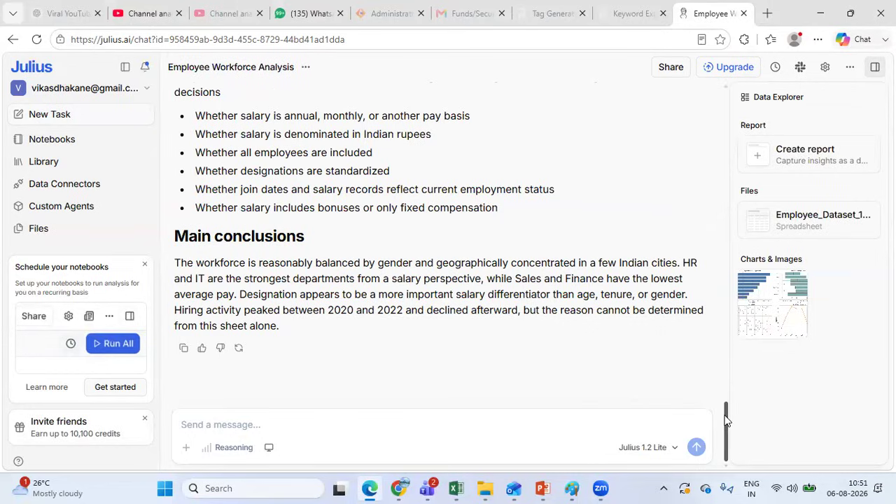
drag(727, 422, 719, 191)
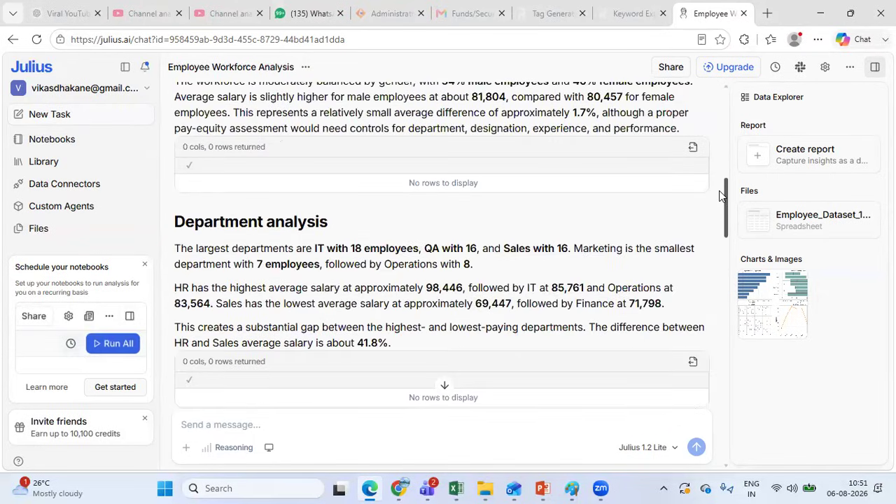
drag(719, 191, 717, 175)
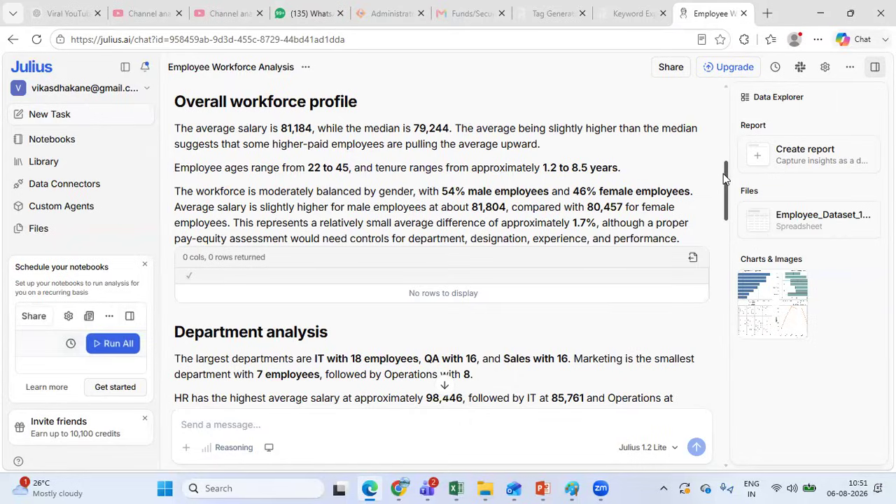
drag(726, 178, 728, 149)
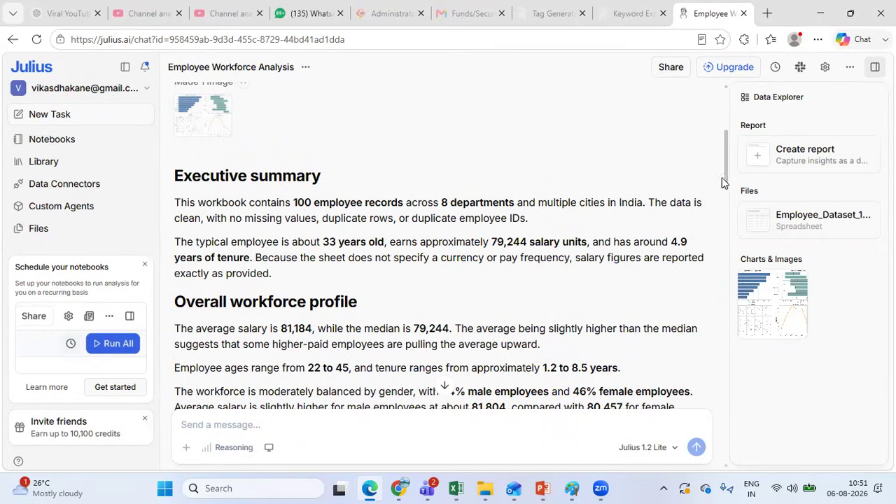
drag(726, 180, 728, 192)
scroll(728, 192, down, 3)
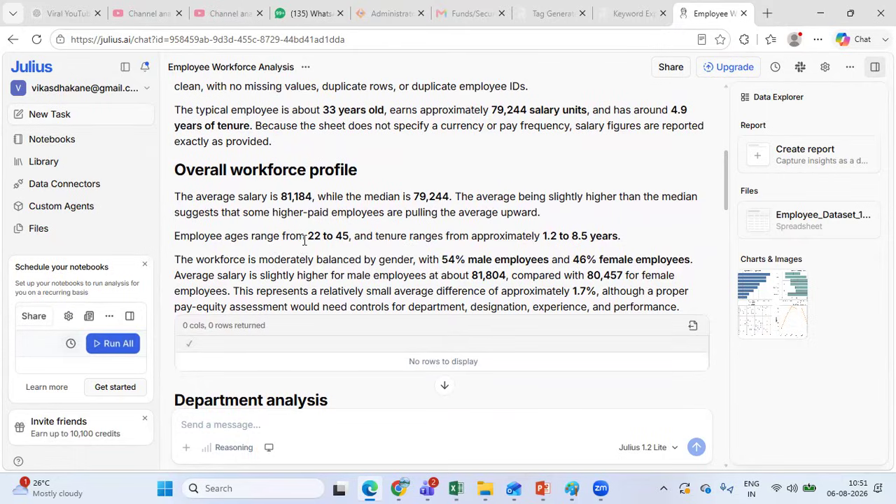
drag(305, 240, 350, 239)
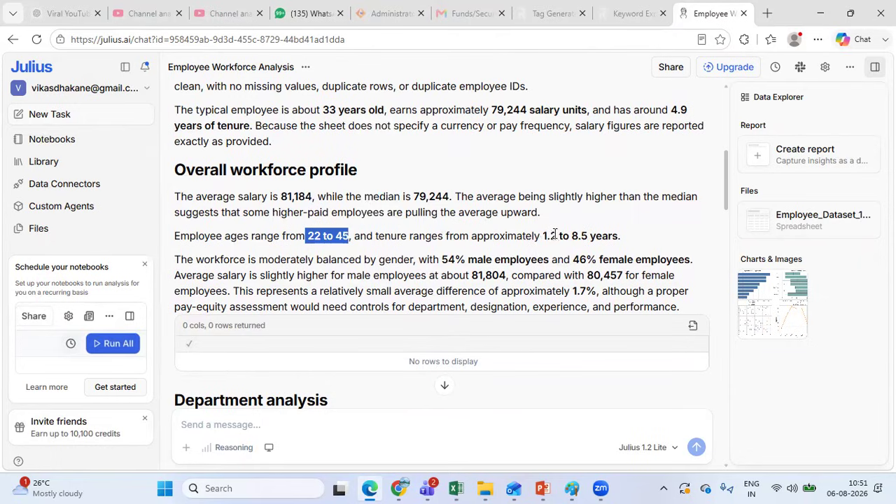
drag(543, 236, 622, 236)
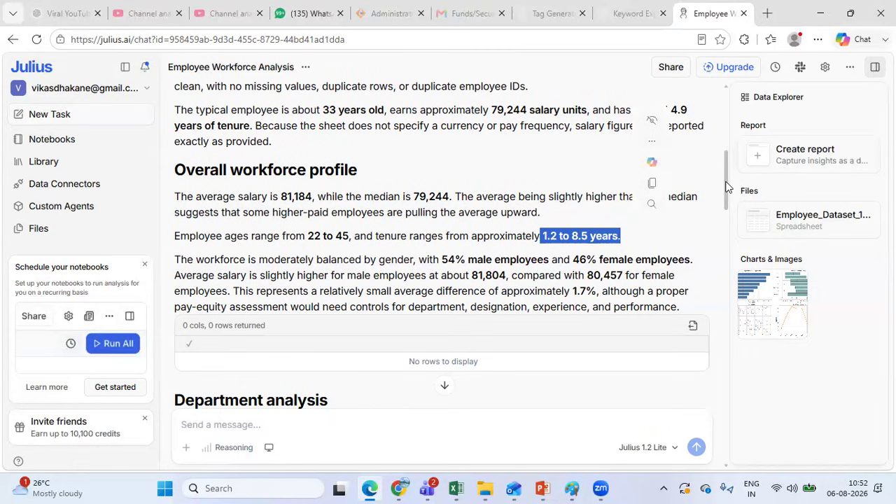
drag(727, 187, 730, 206)
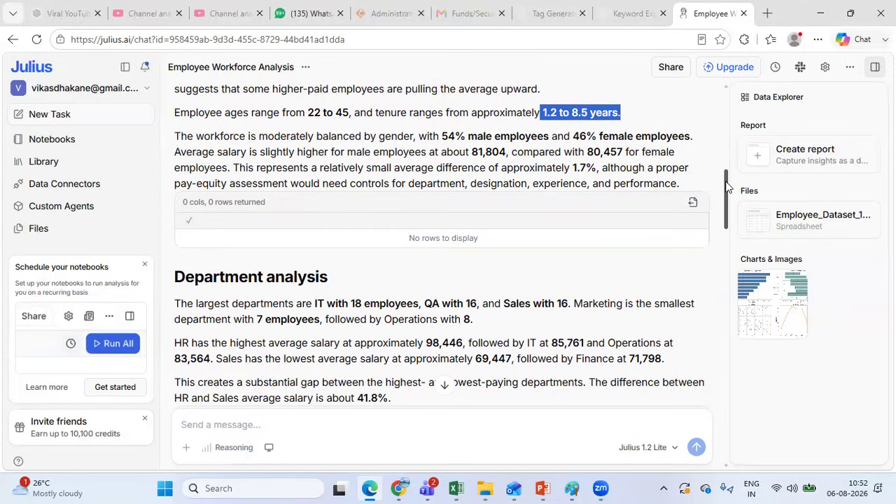
drag(727, 187, 729, 202)
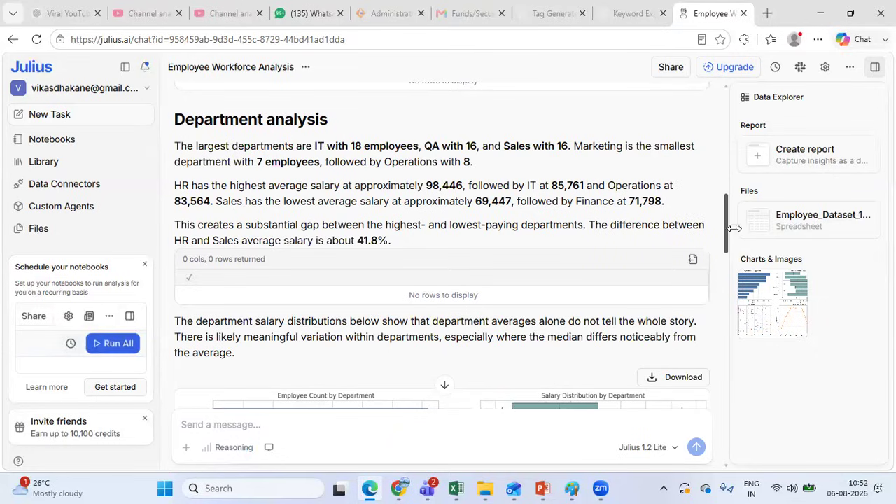
drag(726, 238, 725, 247)
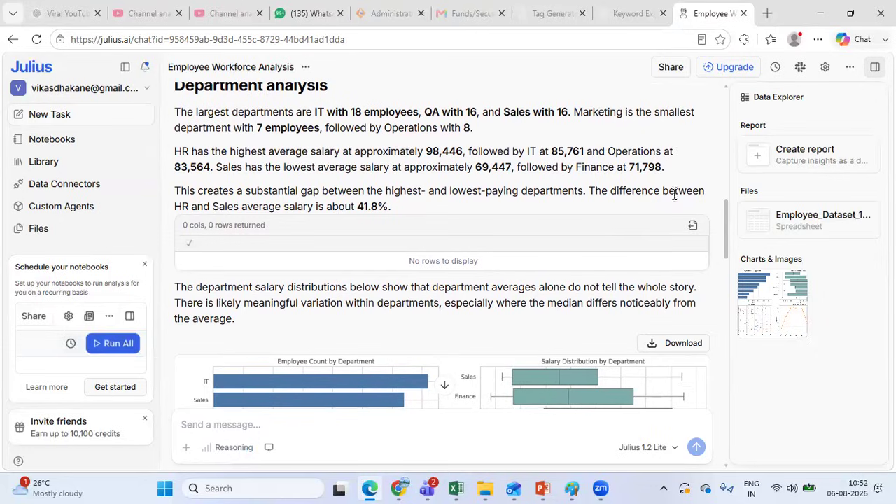
Examine the employee count, salary distribution, age vs salary and hiring volume charts, marking the first three with red pen strokes and clearing the marks.
drag(727, 219, 728, 240)
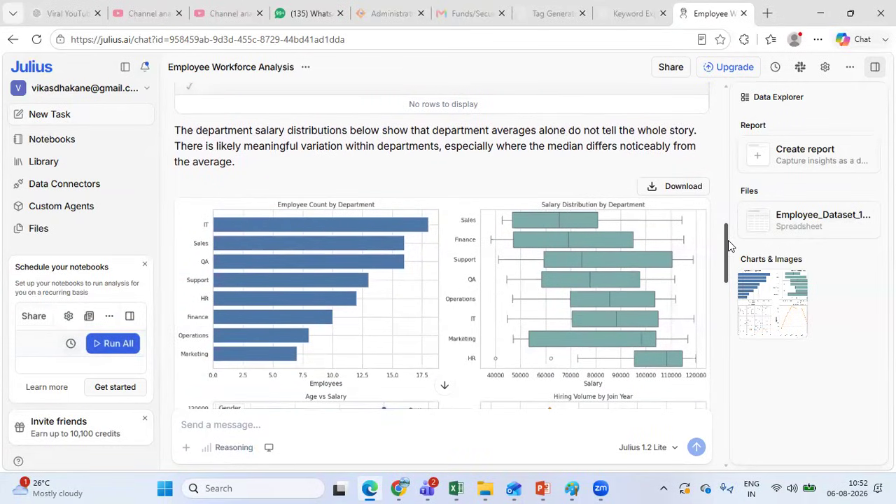
mouse_move(728, 252)
mouse_down()
mouse_move(739, 322)
mouse_move(731, 266)
mouse_up()
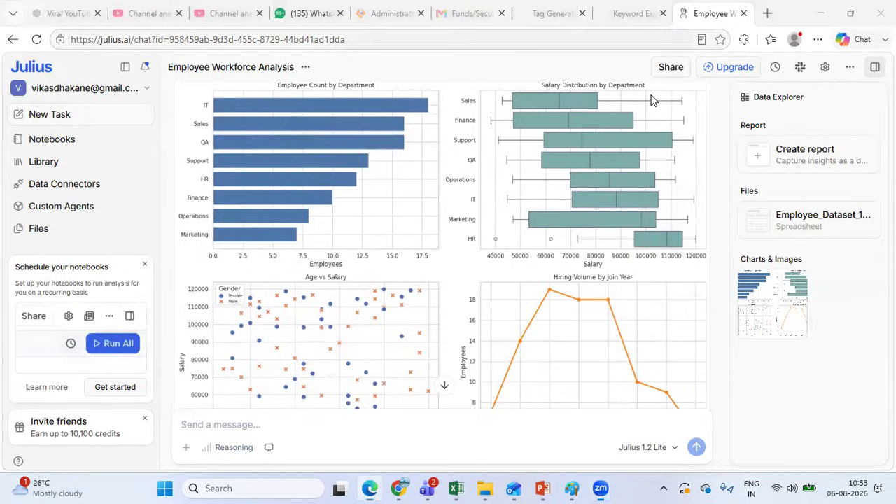
drag(344, 87, 375, 76)
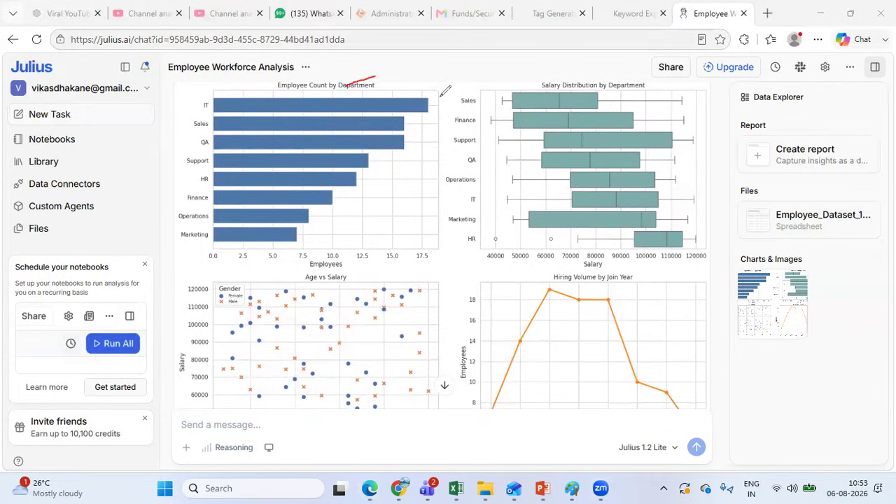
drag(441, 96, 445, 157)
drag(578, 81, 595, 72)
drag(404, 283, 435, 255)
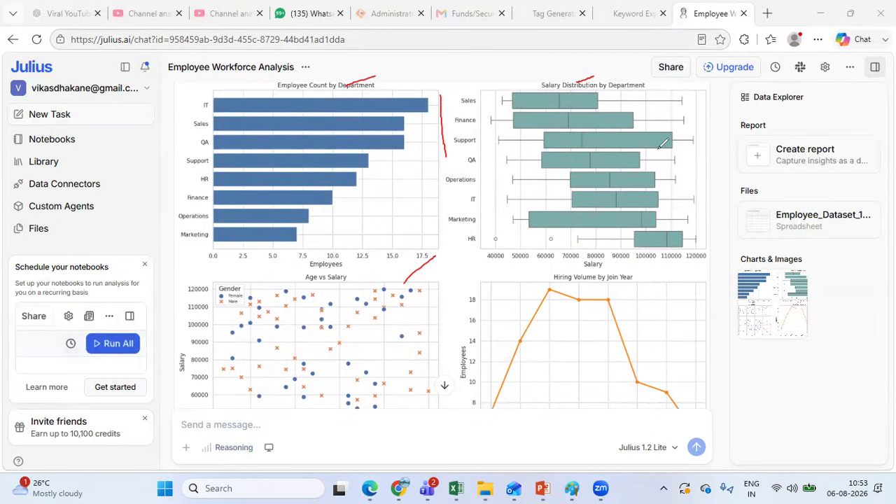
click(79, 302)
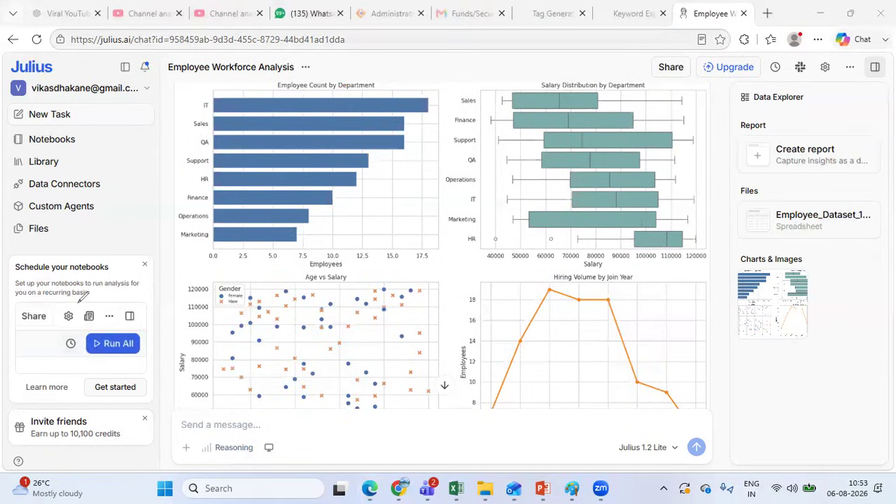
Review the report's designation analysis, hiring trends and location analysis sections.
click(725, 265)
drag(725, 270, 727, 322)
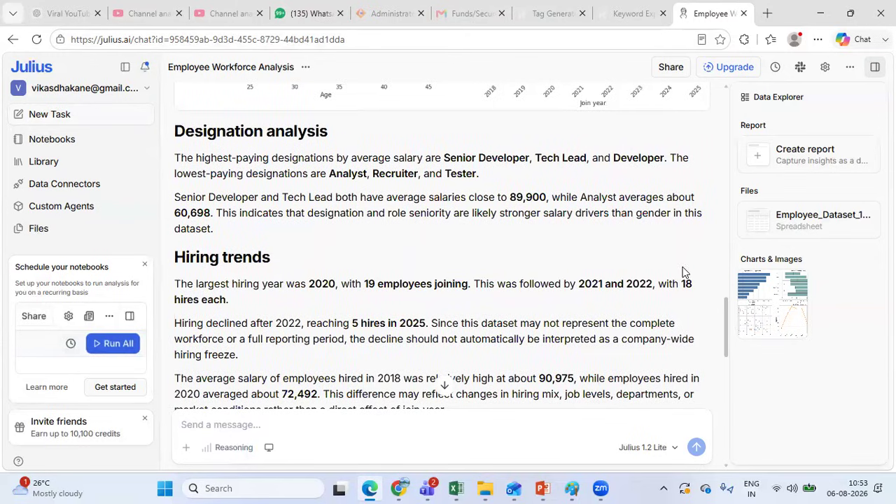
drag(266, 134, 262, 136)
drag(727, 322, 732, 333)
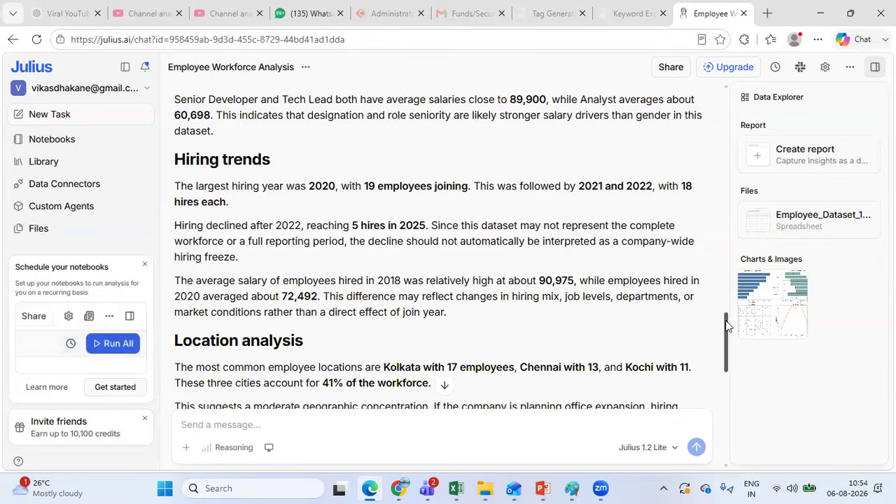
drag(726, 326, 728, 339)
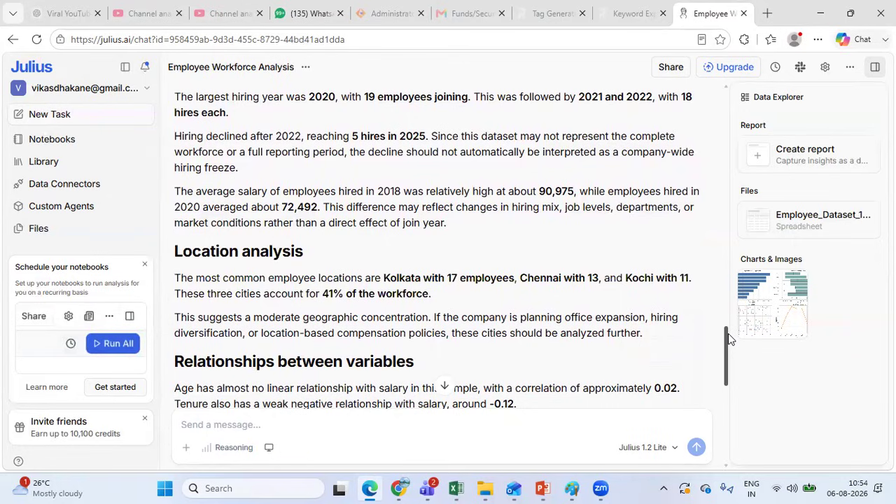
triple_click(239, 256)
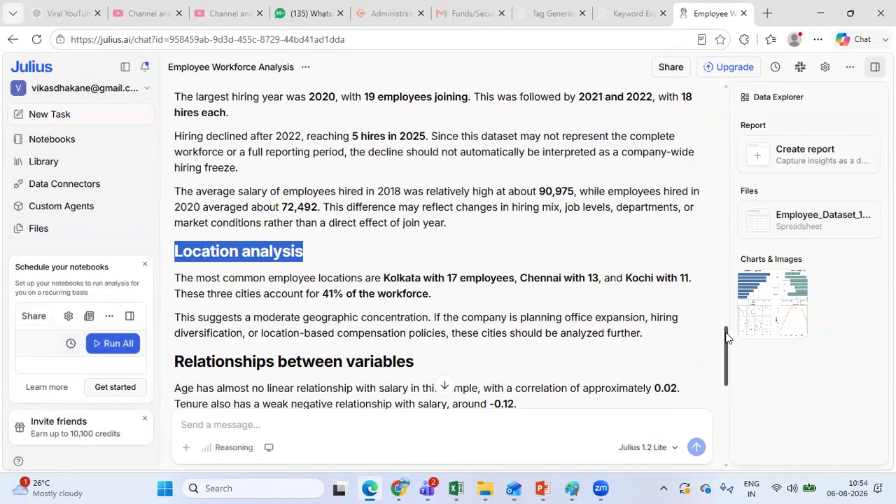
Read the variable relationships, data quality assessment and main conclusions, and return to the original prompt near the start of the chat.
drag(726, 333, 725, 387)
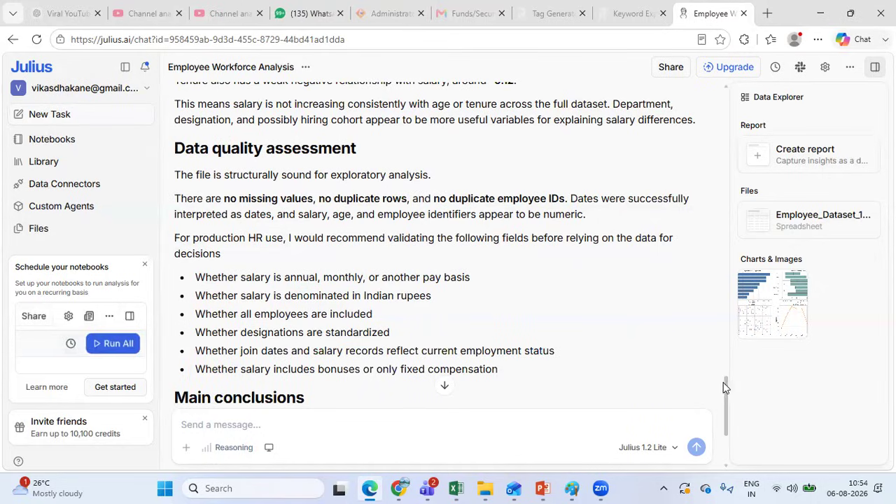
drag(727, 389, 730, 409)
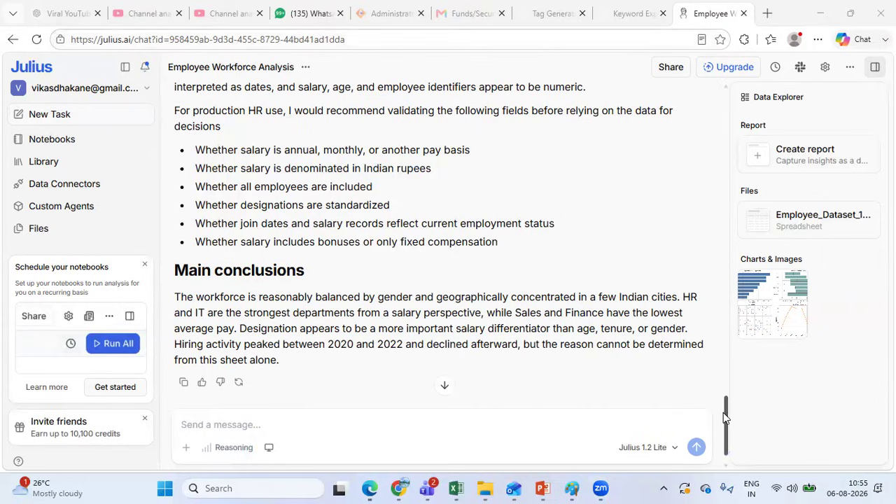
drag(724, 412, 727, 113)
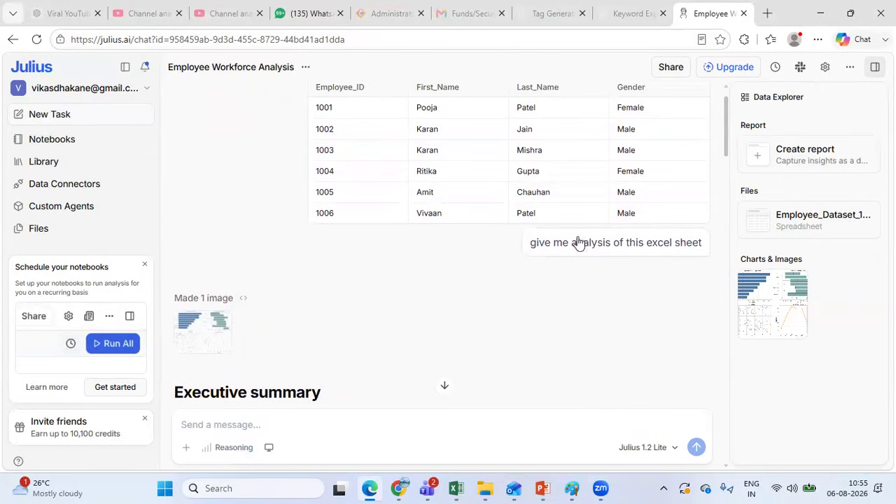
Switch to the "julius 2" presentation in PowerPoint and start its slide show from the first slide.
click(543, 488)
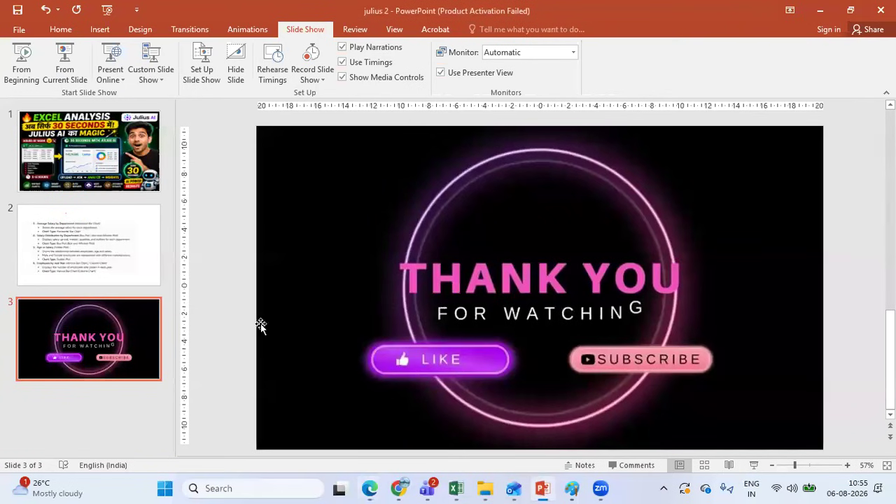
click(21, 58)
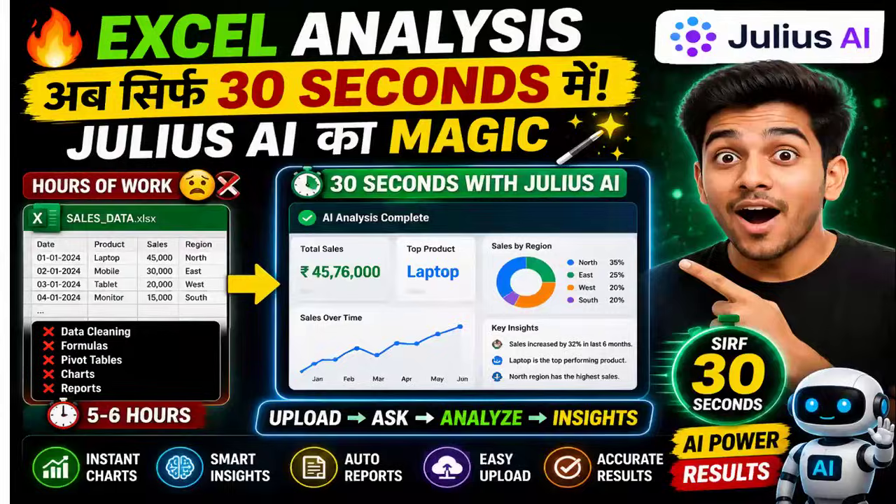